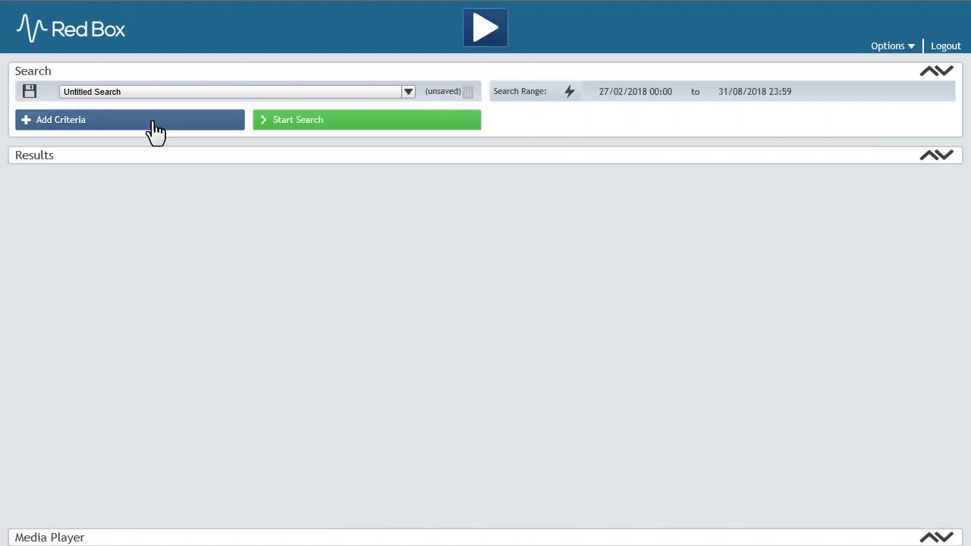
# Add two Transcription Search criteria to the untitled search
pyautogui.click(153, 120)
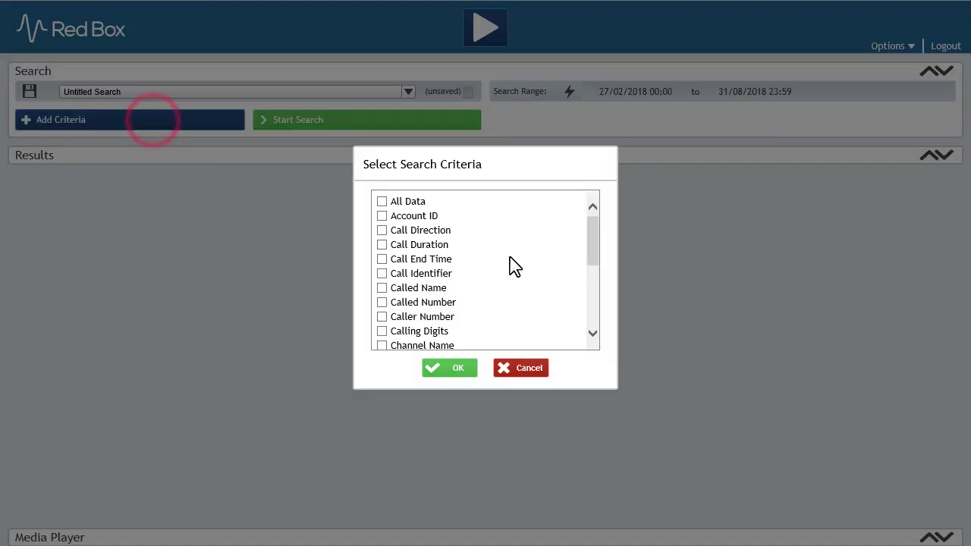
pyautogui.scroll(-3, 515, 265)
pyautogui.click(402, 334)
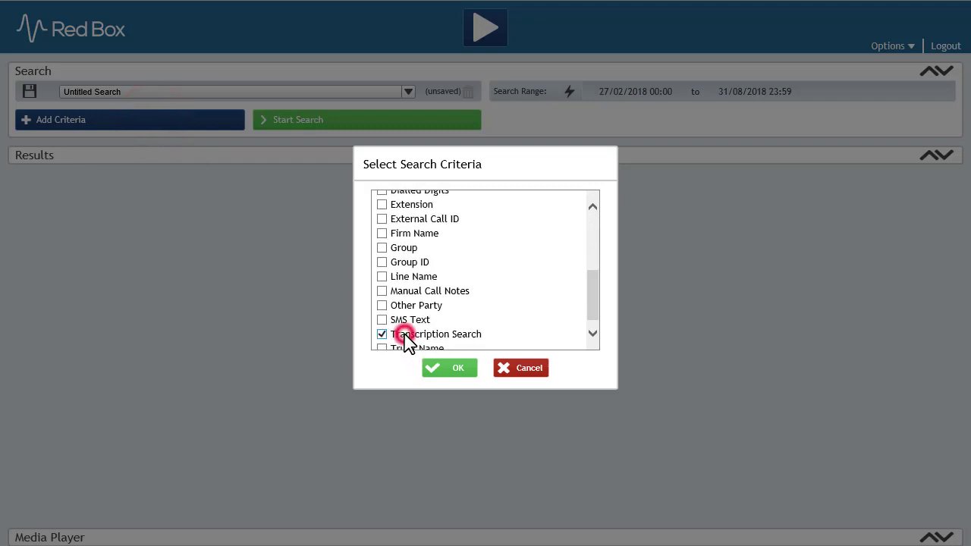
pyautogui.click(440, 367)
pyautogui.click(159, 148)
pyautogui.scroll(-3, 516, 266)
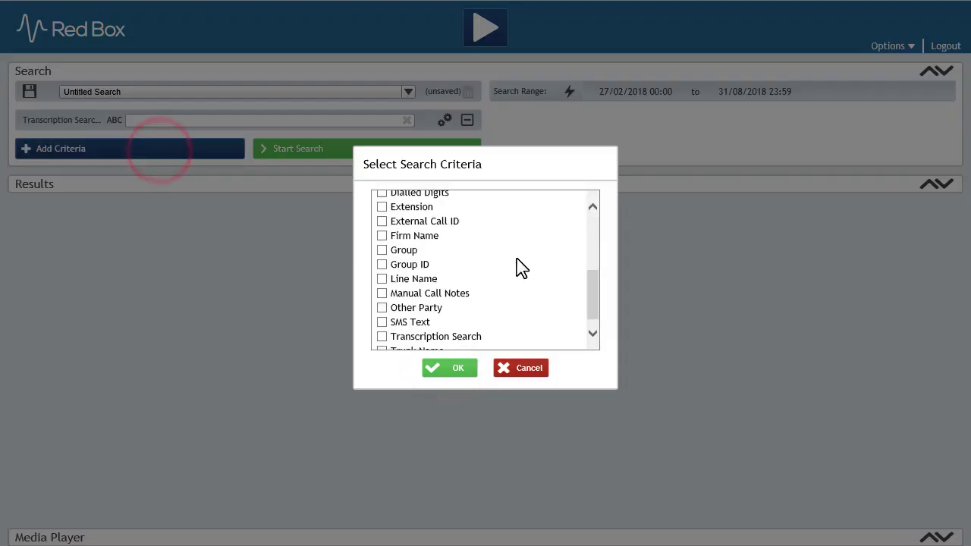
pyautogui.click(433, 324)
pyautogui.click(452, 369)
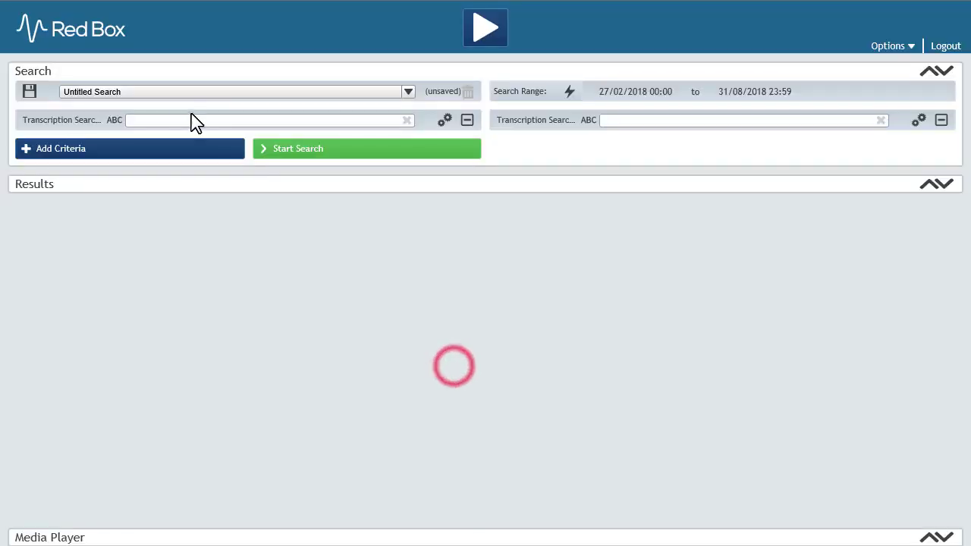
# Search call transcriptions for "voice data" in the first criterion and "red box" in the second
pyautogui.click(183, 120)
pyautogui.write('voi')
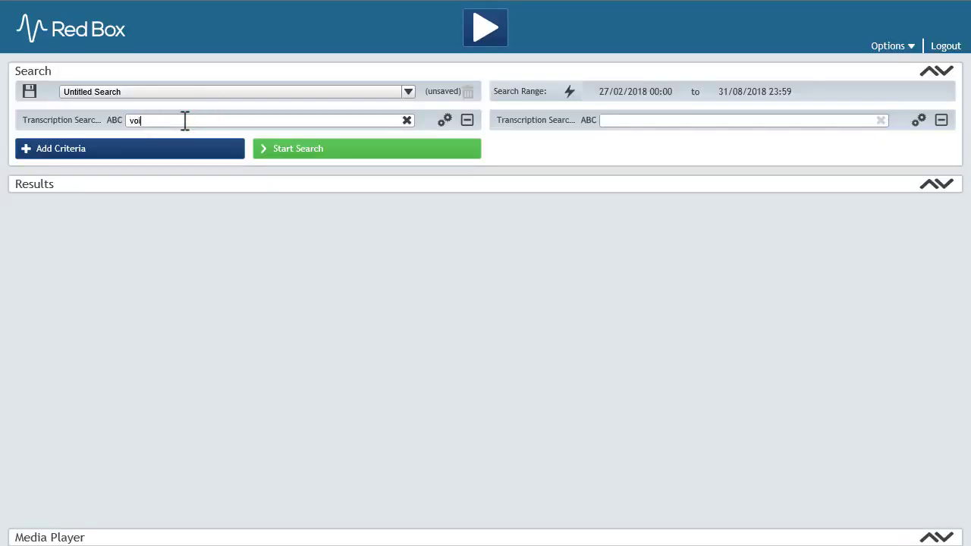
pyautogui.write('ce data')
pyautogui.click(660, 121)
pyautogui.write('re')
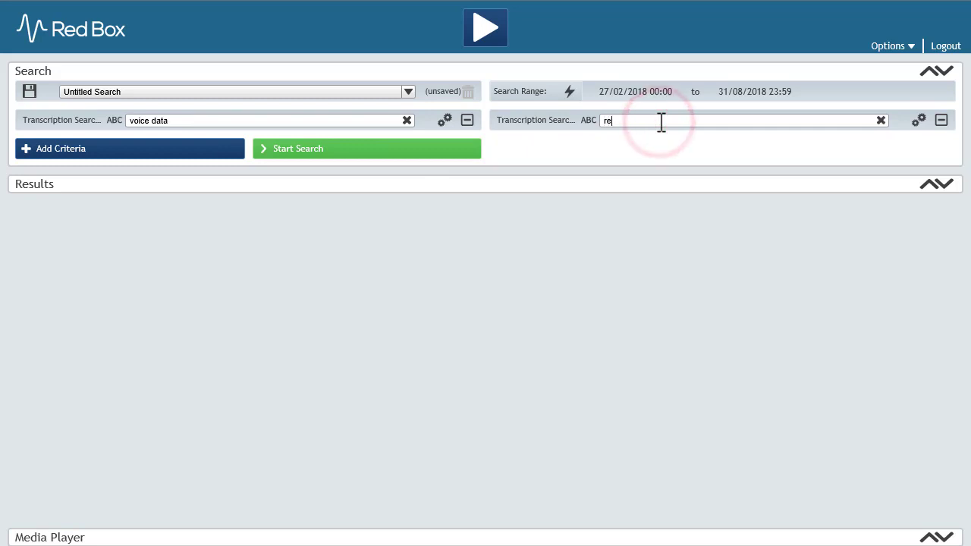
pyautogui.write('d box')
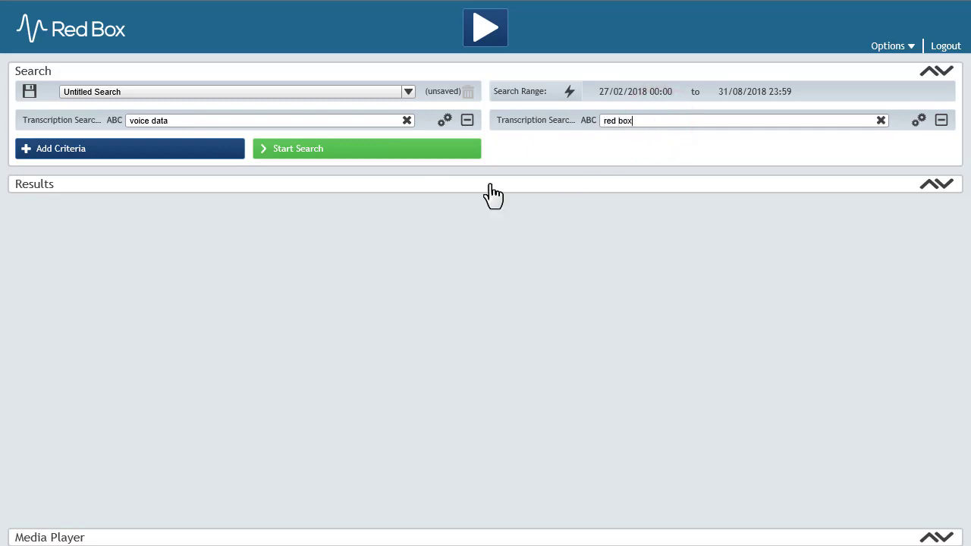
pyautogui.click(451, 149)
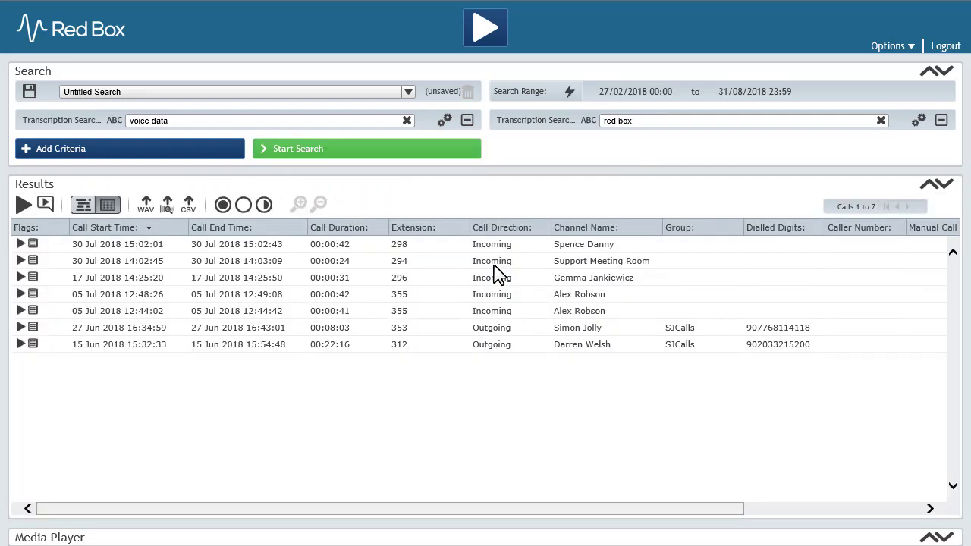
# Review the search types offered in the transcription search options of the "voice data" criterion
pyautogui.click(443, 120)
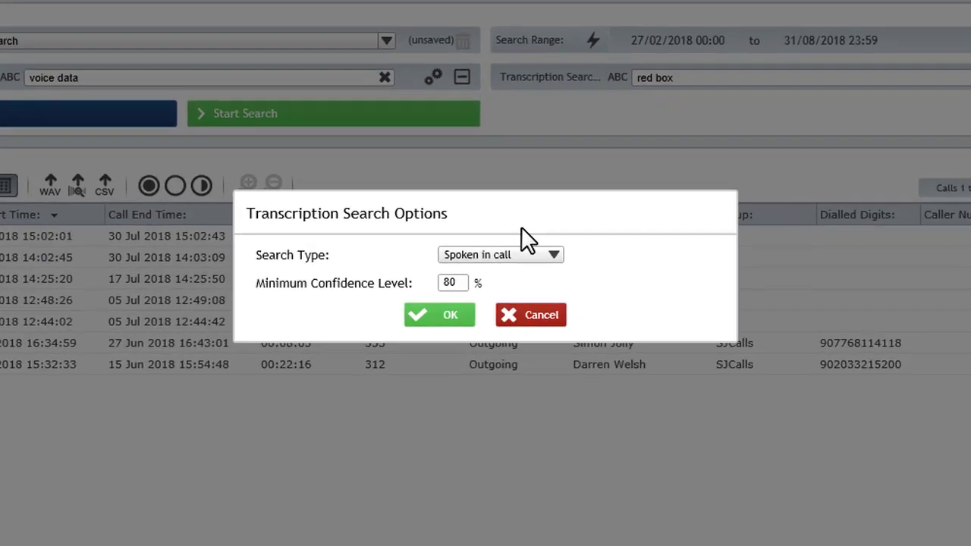
pyautogui.click(518, 256)
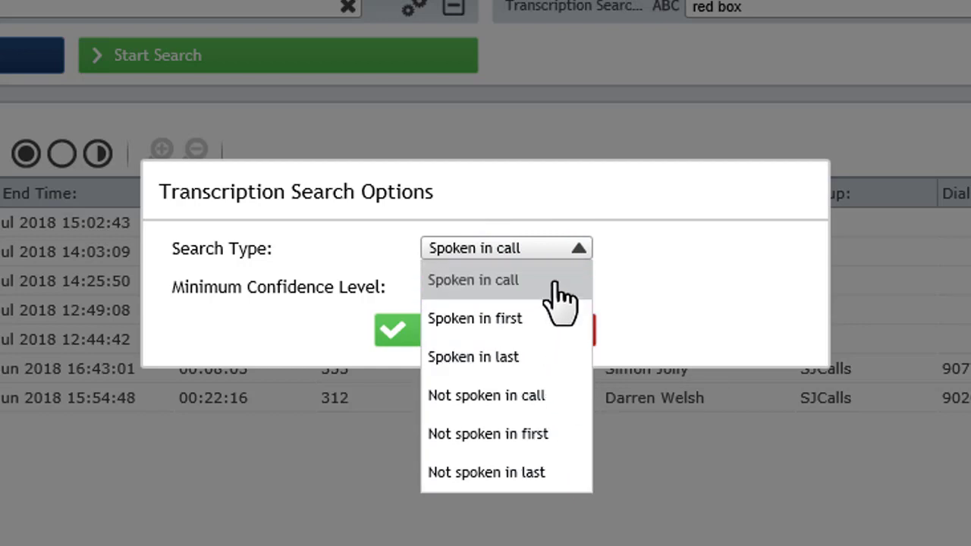
pyautogui.click(681, 298)
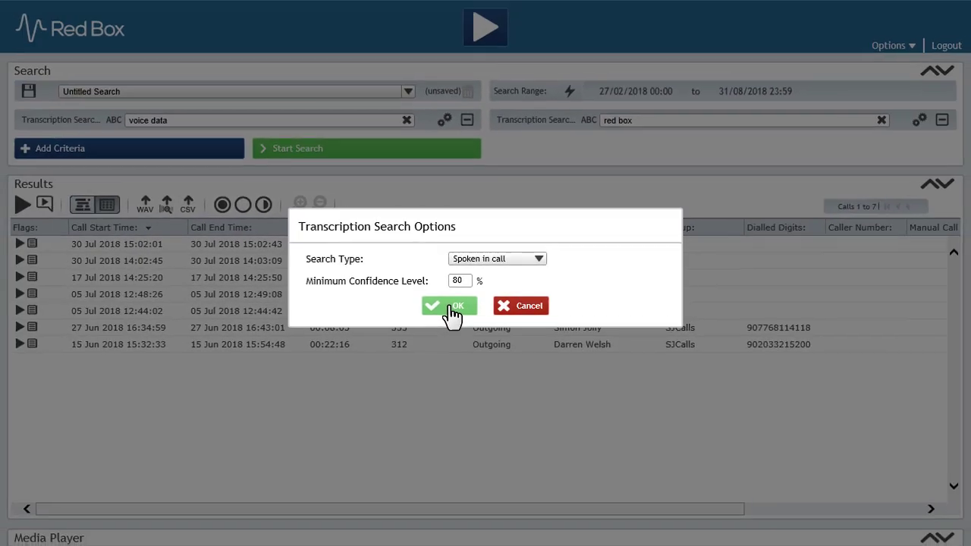
pyautogui.click(423, 332)
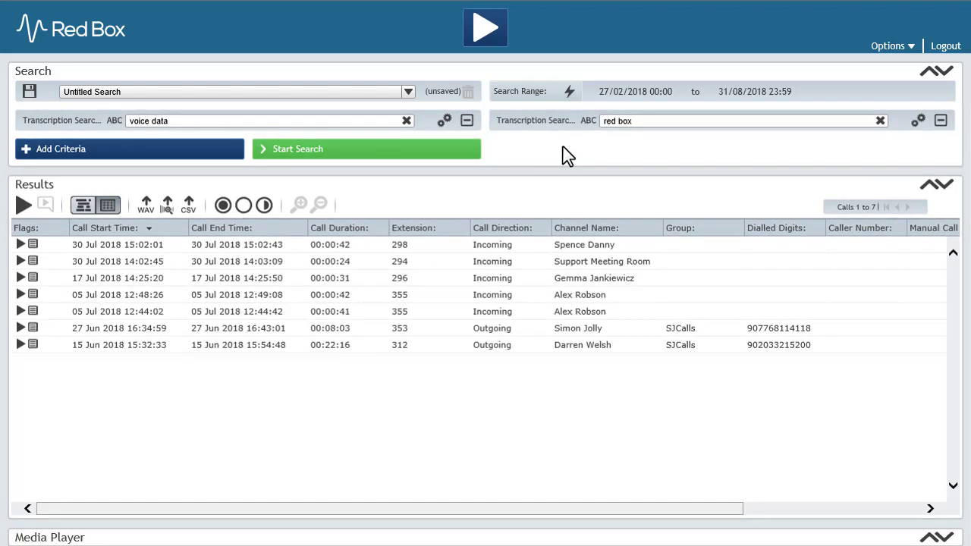
# Limit the "voice data" criterion to Spoken in first 30 seconds and rerun the search
pyautogui.click(443, 121)
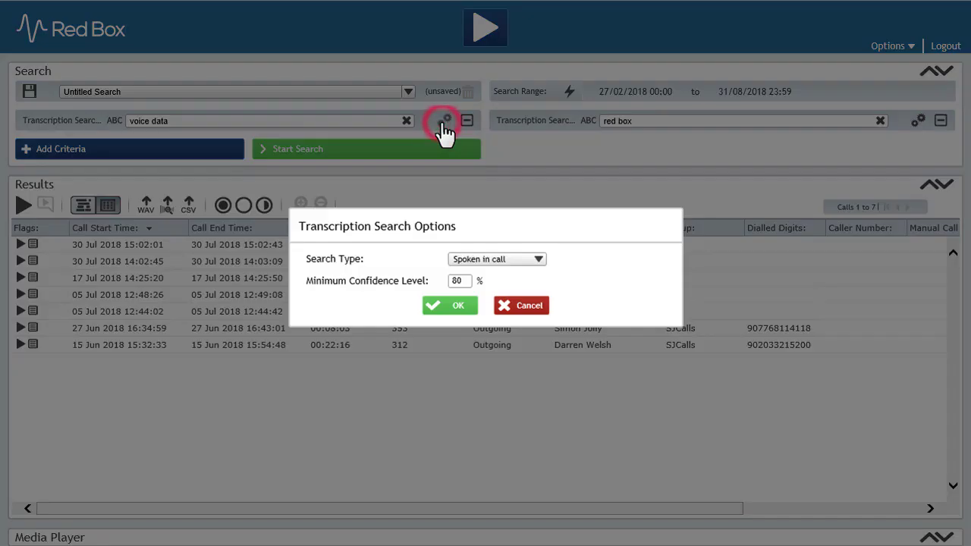
pyautogui.click(481, 260)
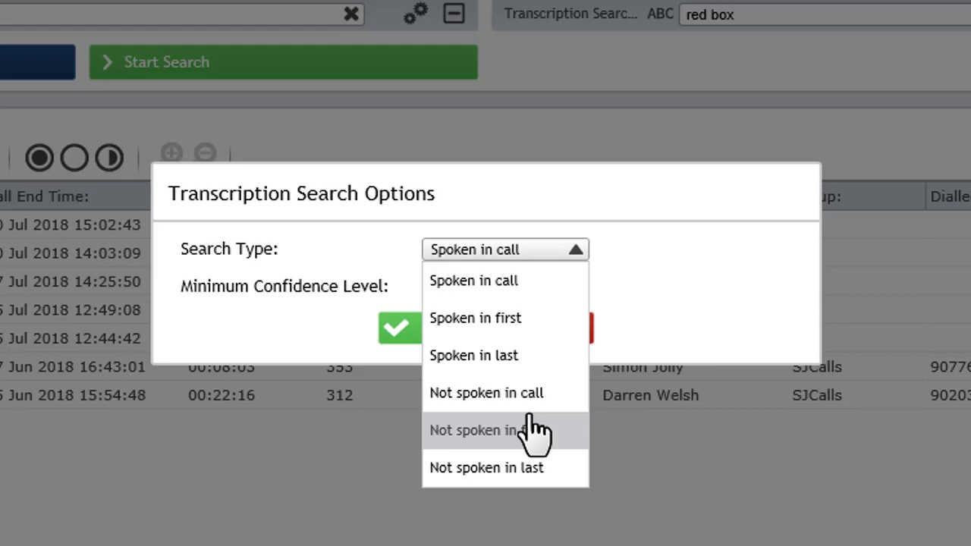
pyautogui.click(516, 318)
pyautogui.click(643, 251)
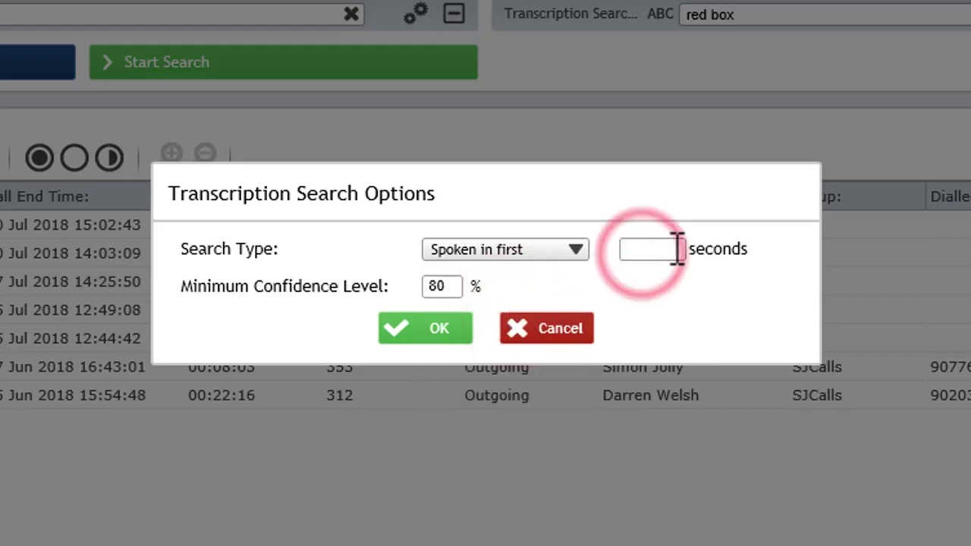
pyautogui.write('30')
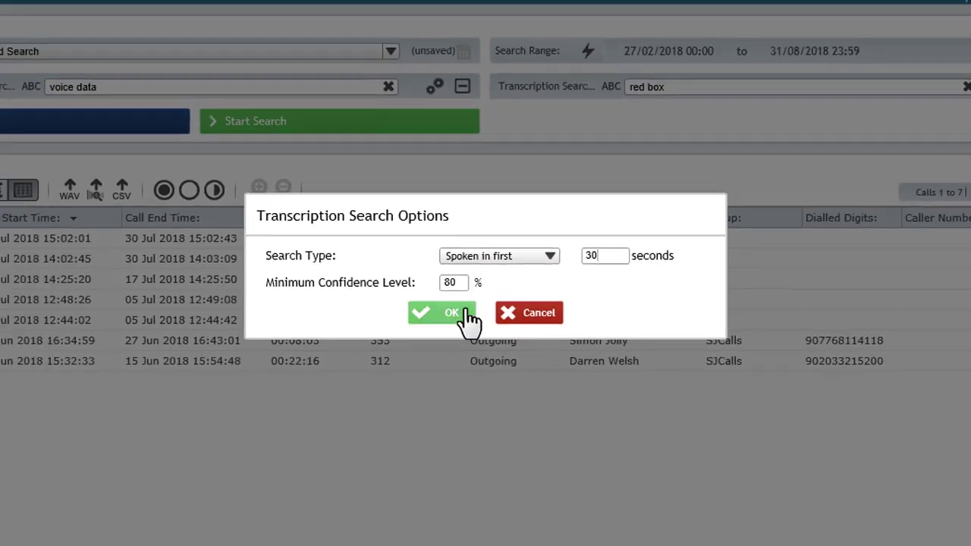
pyautogui.click(449, 331)
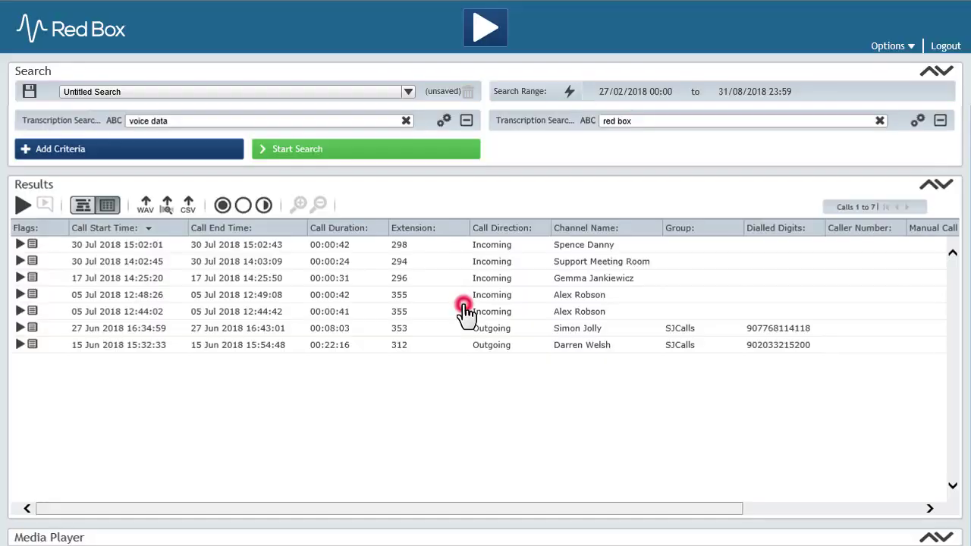
pyautogui.click(398, 148)
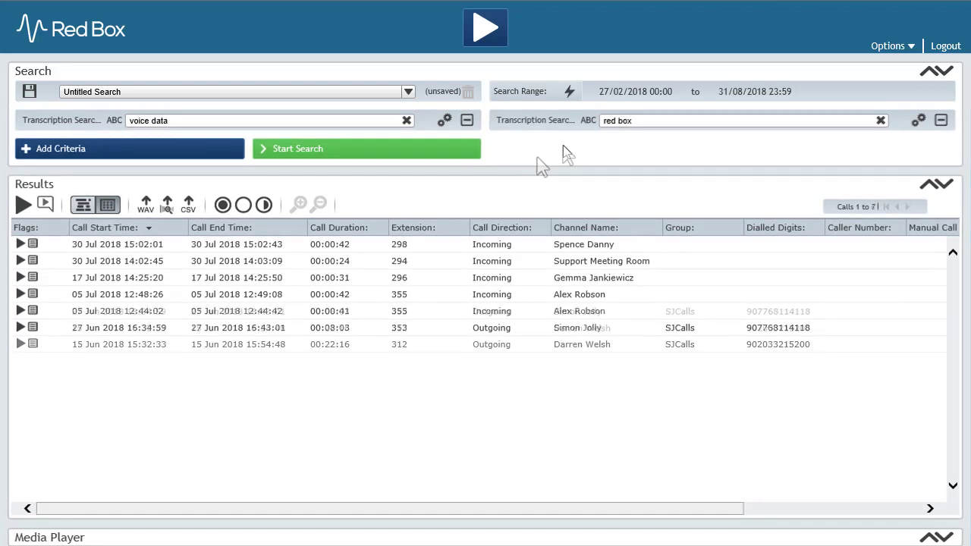
# Play the call that started on 05 Jul 2018 at 12:48:26 and pause its playback
pyautogui.click(388, 295)
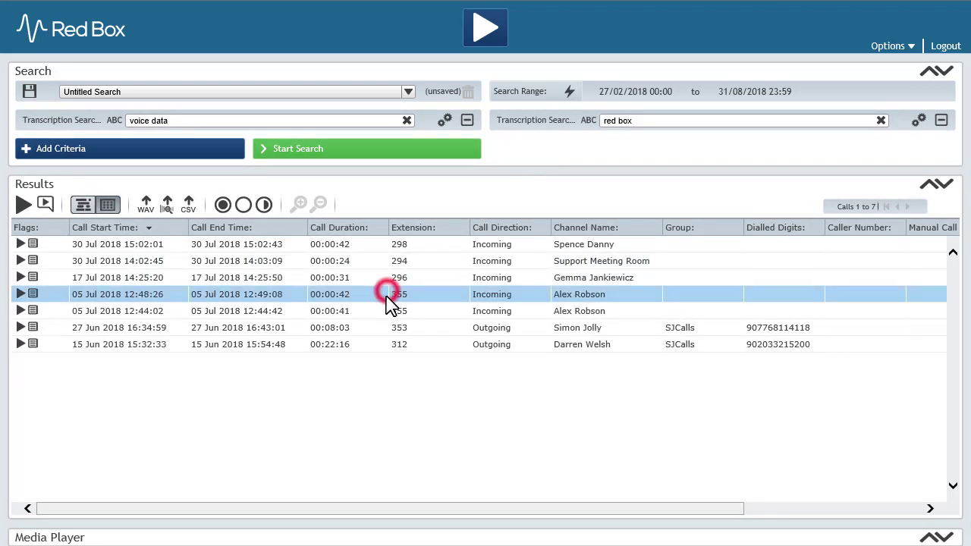
pyautogui.click(24, 207)
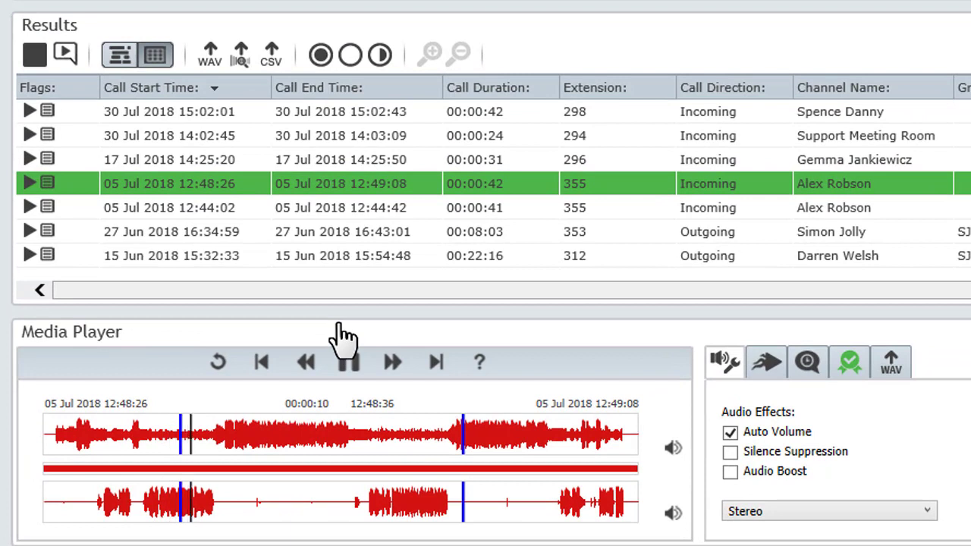
pyautogui.click(343, 354)
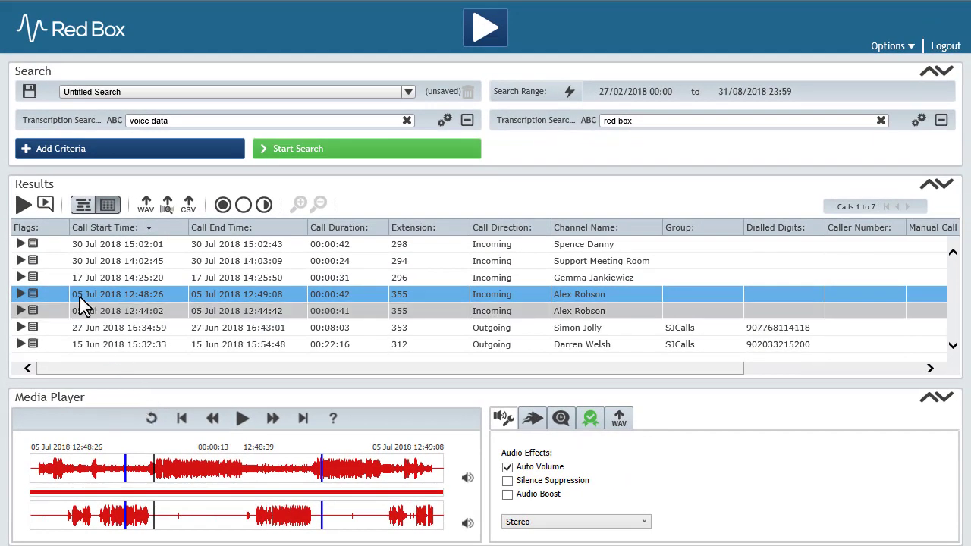
# Open the transcript of the selected call and read through the whole conversation
pyautogui.click(44, 205)
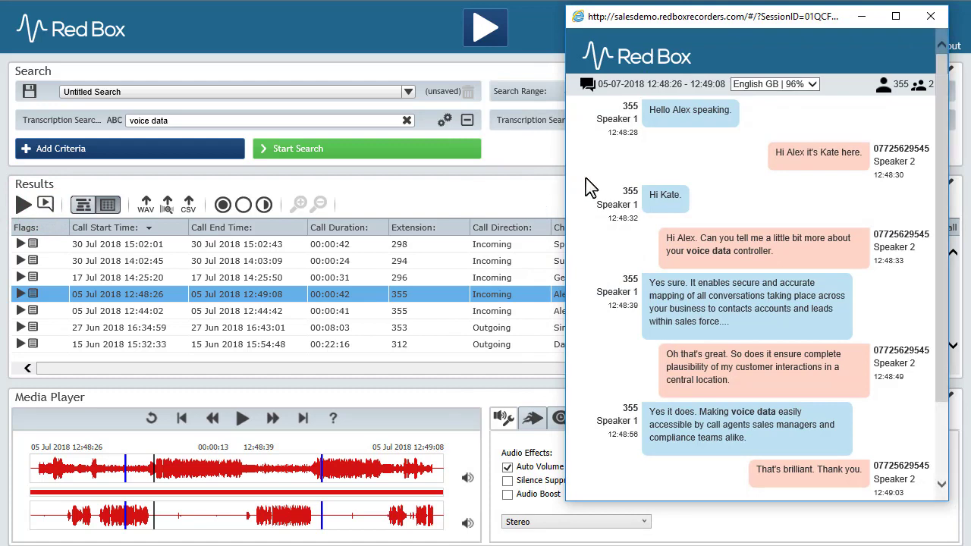
pyautogui.scroll(-2, 590, 188)
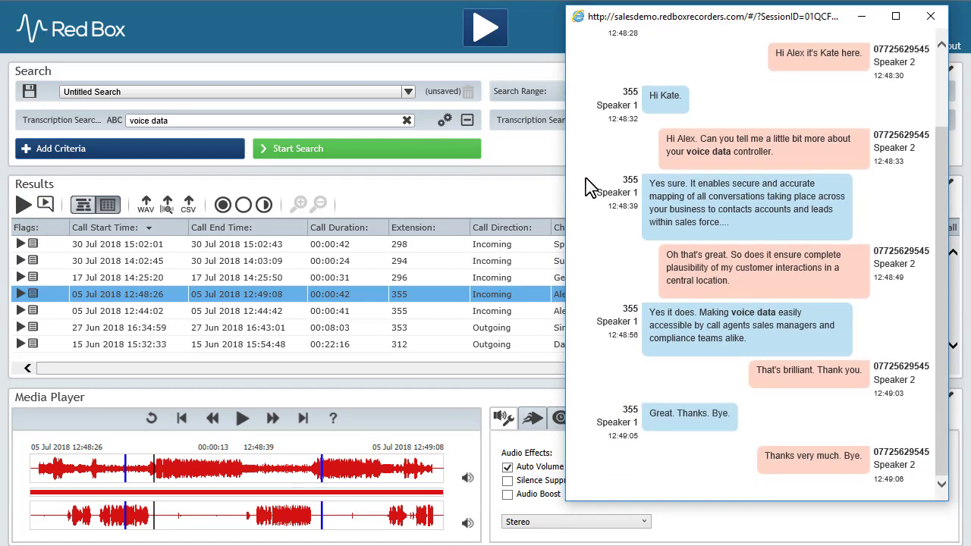
pyautogui.scroll(2, 591, 188)
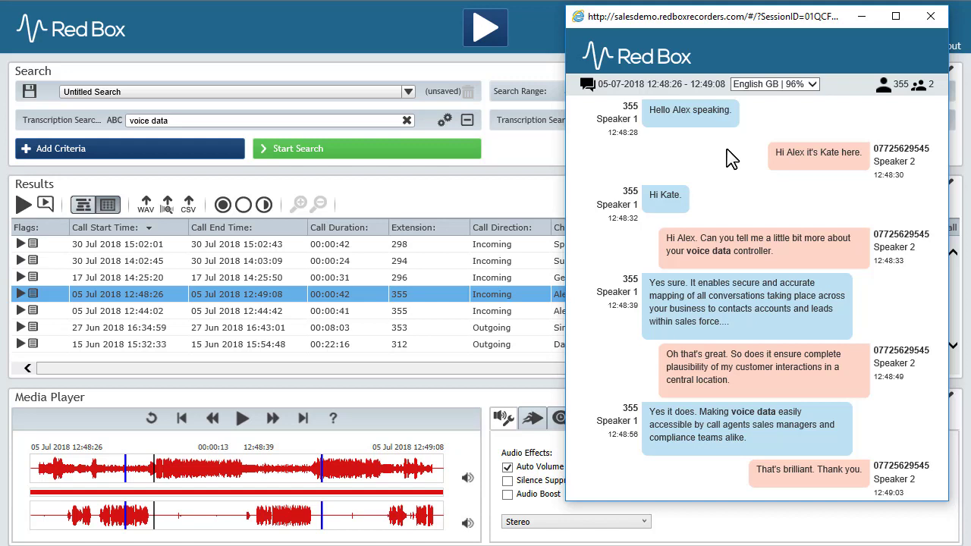
# Select and copy the conversation text of the transcript from its first message to the end
pyautogui.click(583, 126)
pyautogui.click(625, 104)
pyautogui.moveTo(626, 105); pyautogui.dragTo(877, 522)
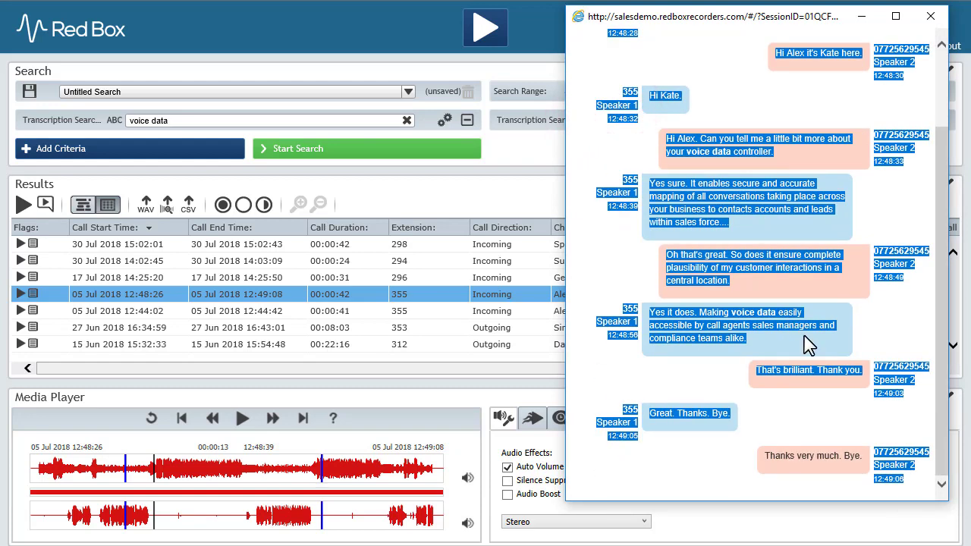
pyautogui.click(590, 257)
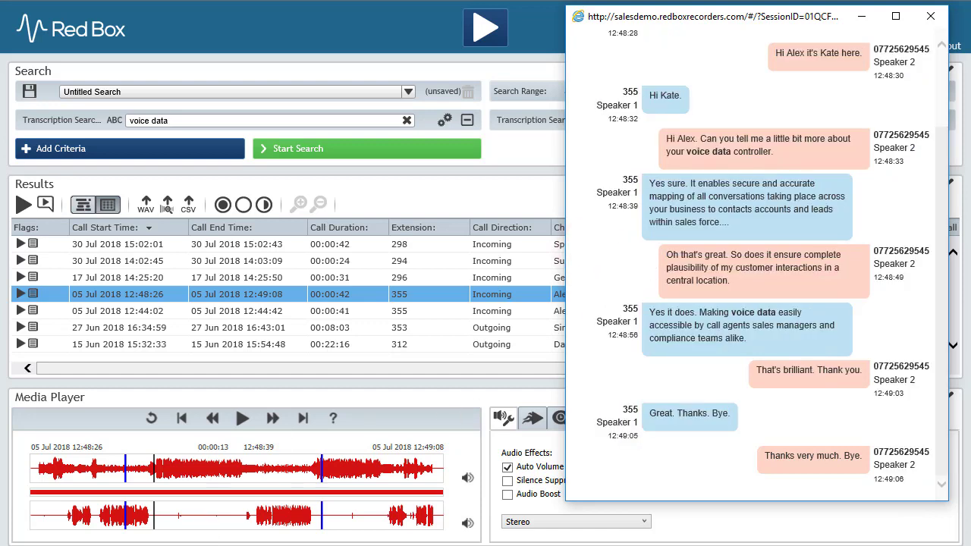
# Switch to WordPad and paste the copied transcript into the blank document
pyautogui.hotkey('alt', 'Tab')
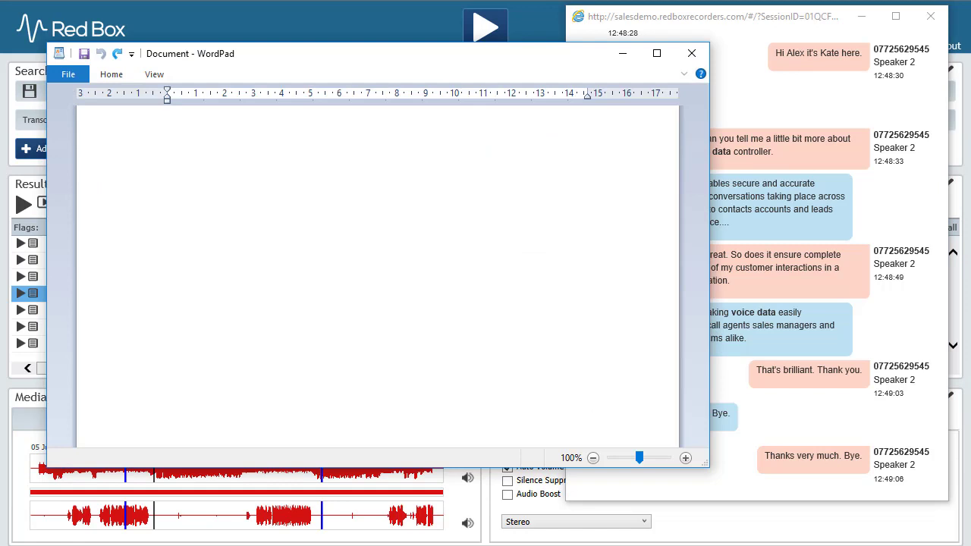
pyautogui.rightClick(186, 139)
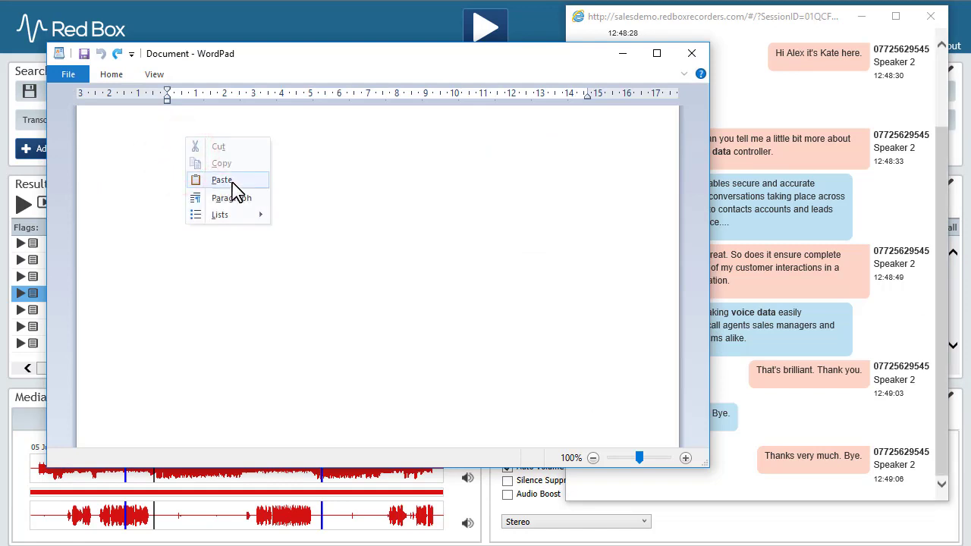
pyautogui.click(222, 181)
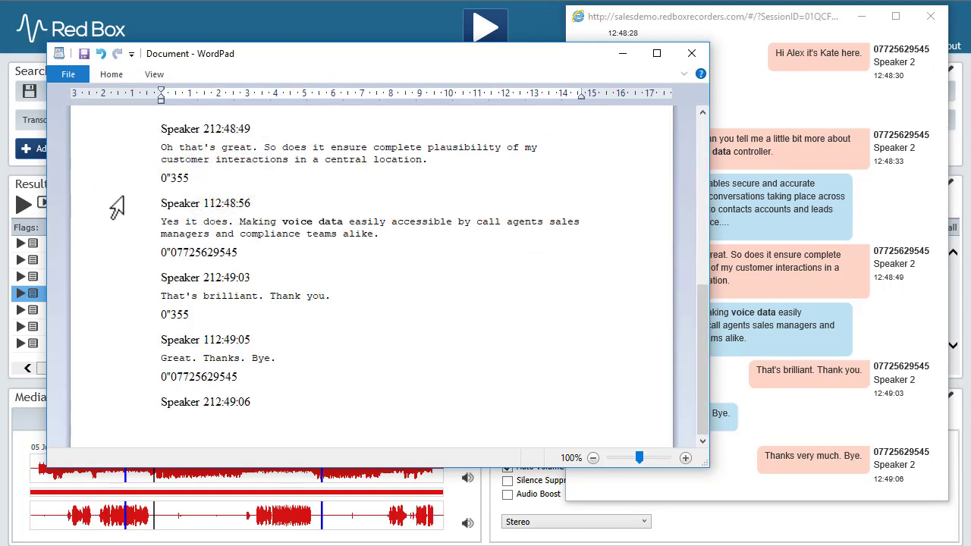